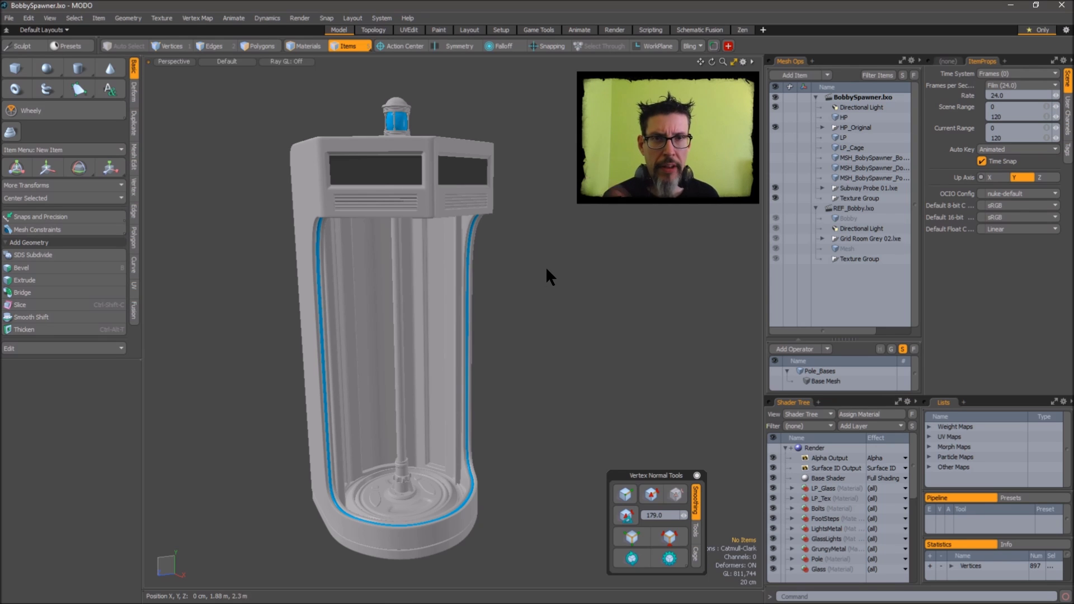
View the BobbySpawner.lxo scene and the REF_Bobby.lxo scene in turn, and return to BobbySpawner.lxo
left_click_drag(553, 252, 542, 252, "alt")
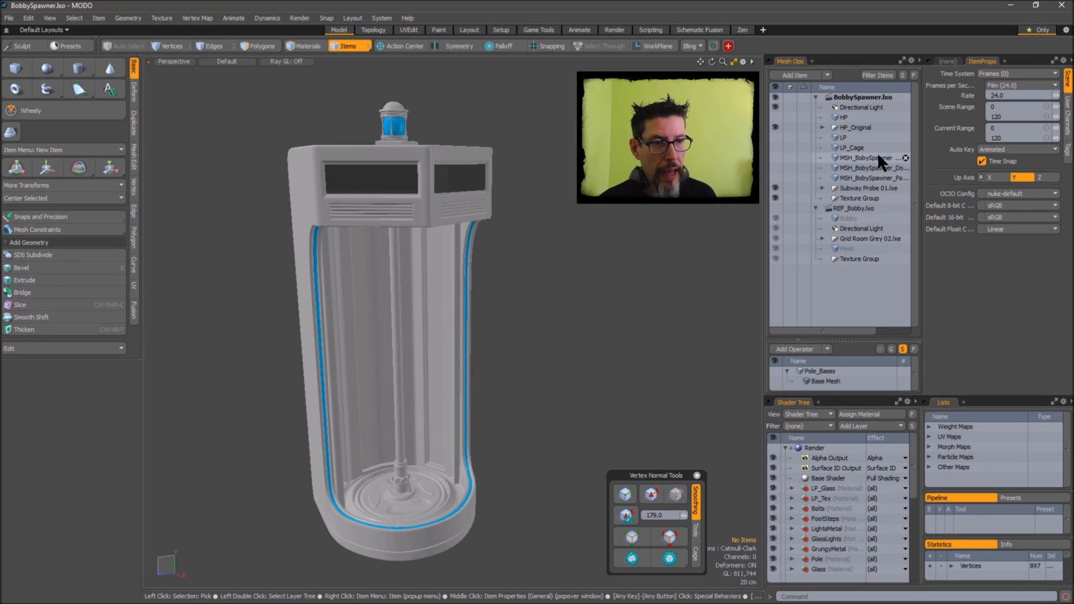
left_click(865, 95)
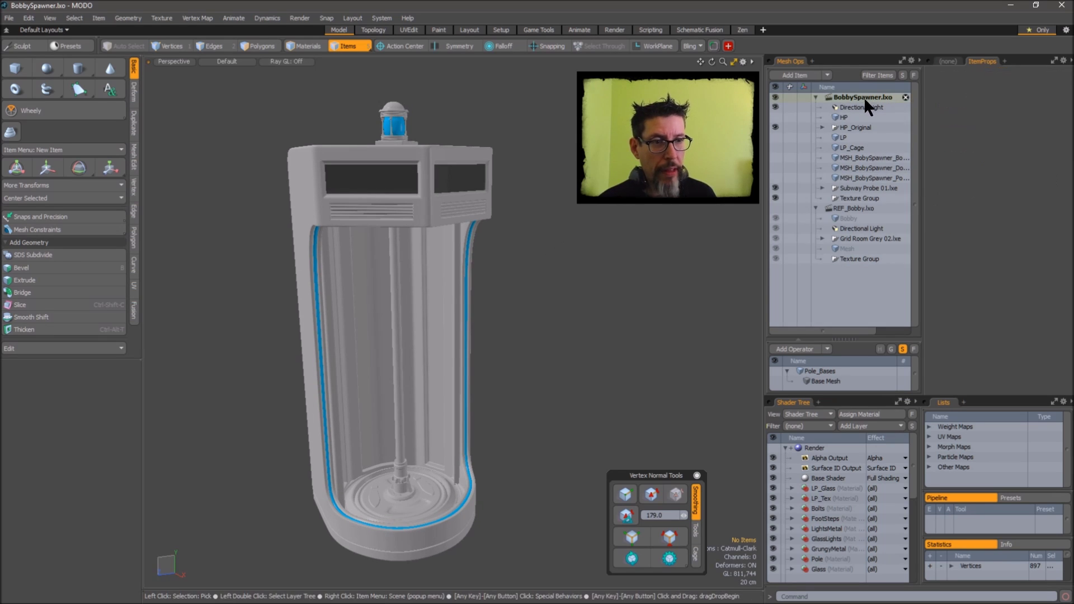
left_click(854, 209)
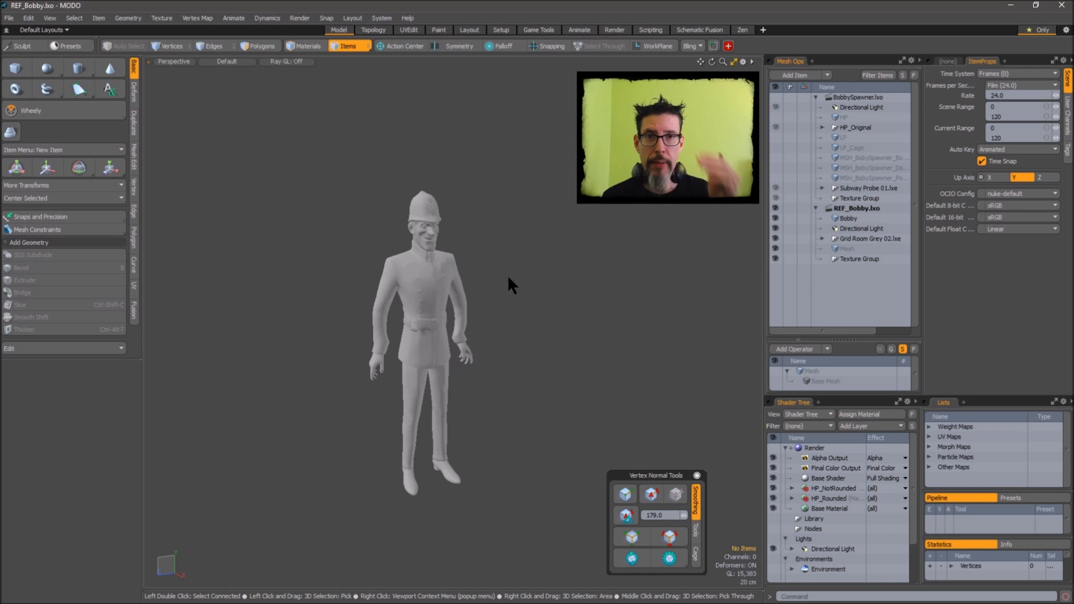
left_click(859, 95)
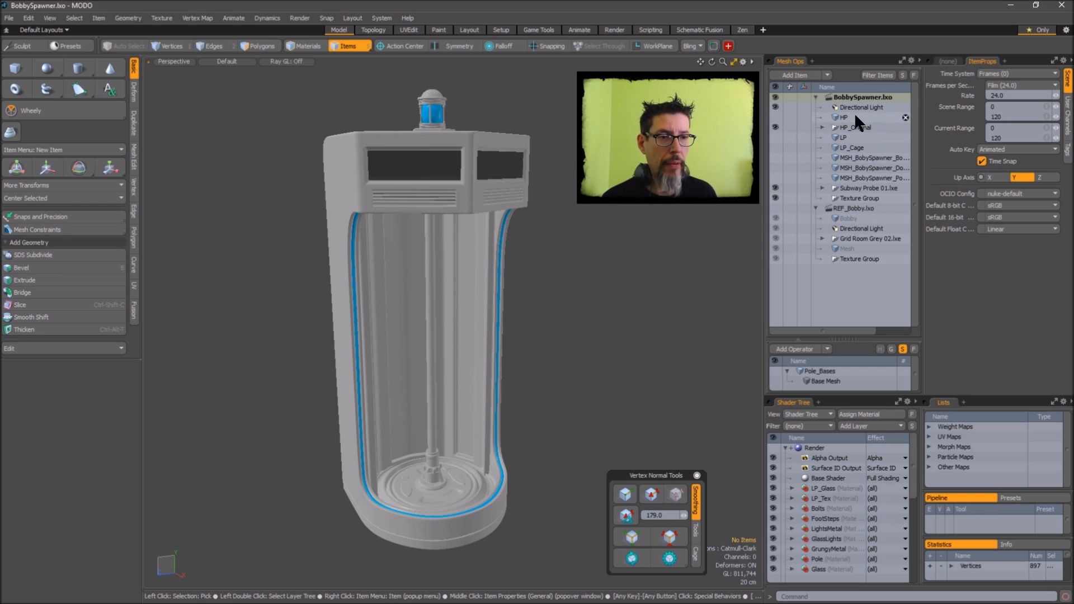
Toggle the "MSH_BobySpawner_Bo…" and "MSH_BobySpawner_Do…" meshes to preview them in the booth, leaving both hidden
left_click(775, 157)
left_click(776, 167)
left_click(774, 158)
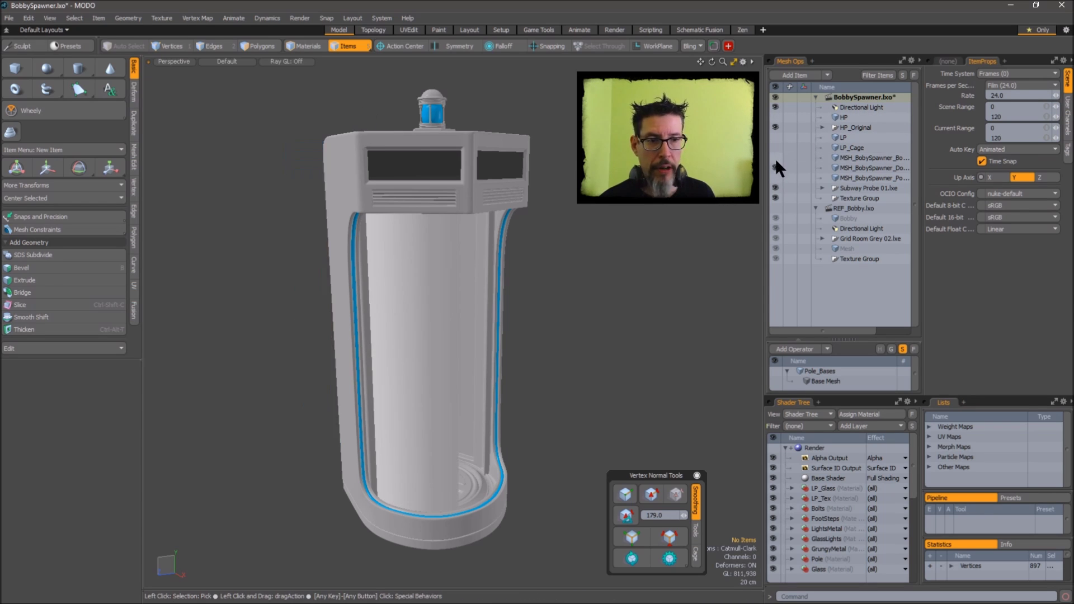
left_click(776, 165)
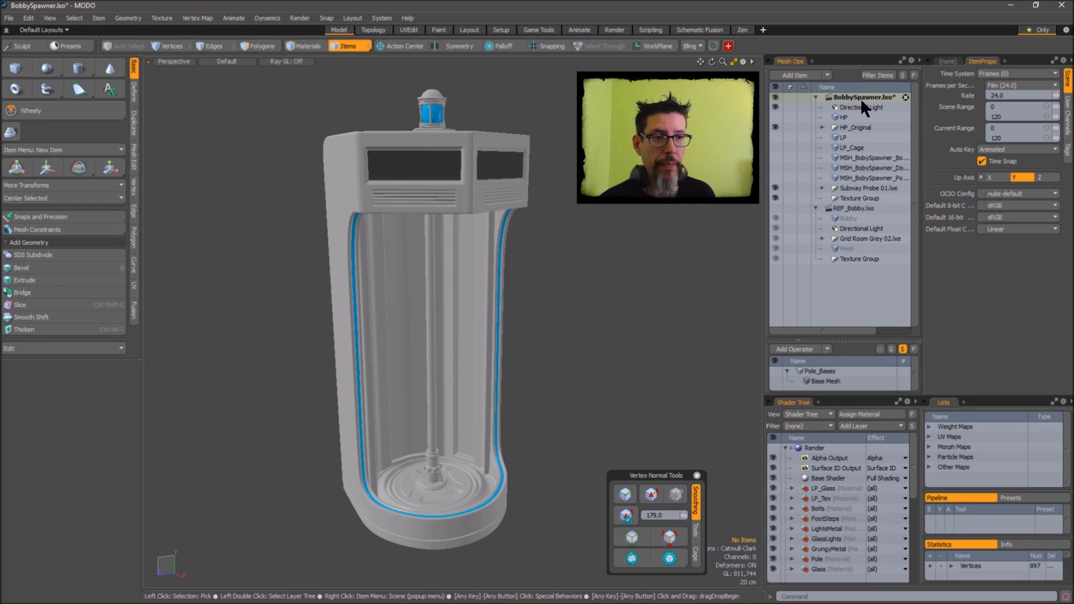
Make the REF_Bobby.lxo scene visible as a background reference while BobbySpawner.lxo is the active scene
left_click(855, 209)
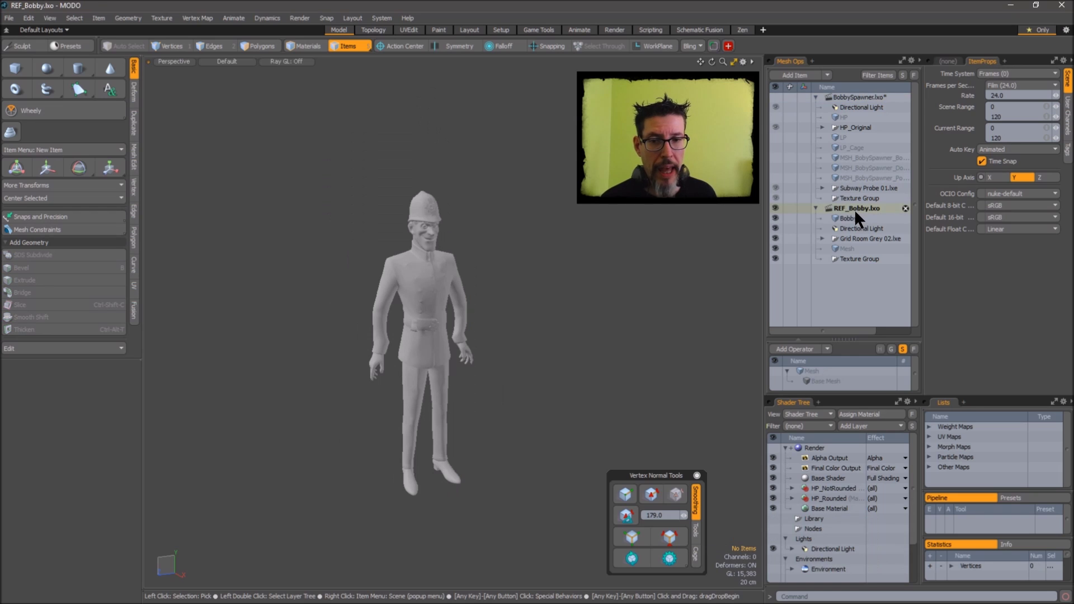
left_click(856, 96)
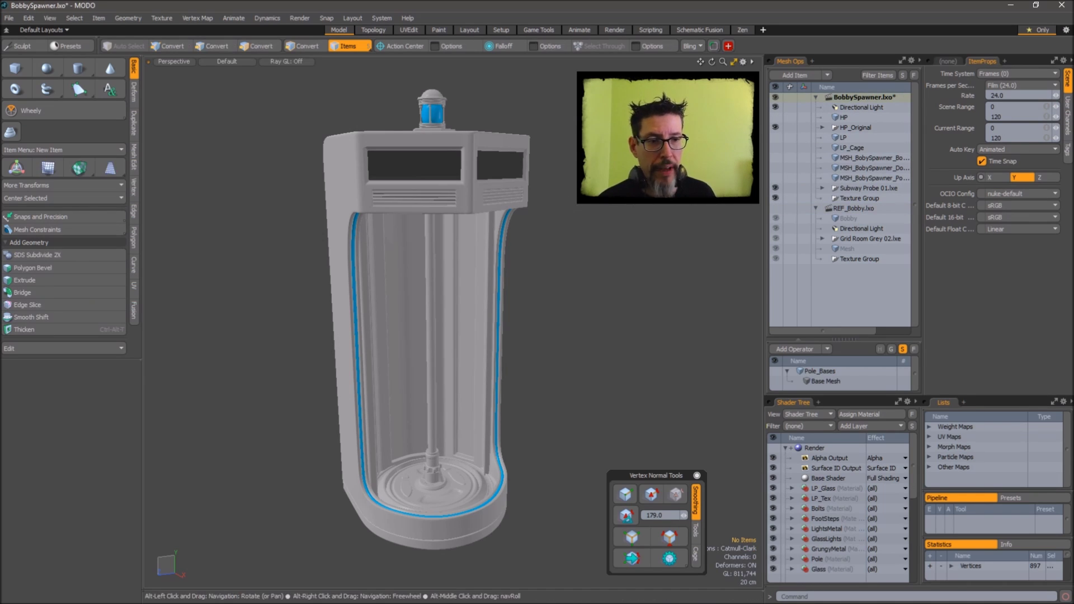
left_click(775, 208)
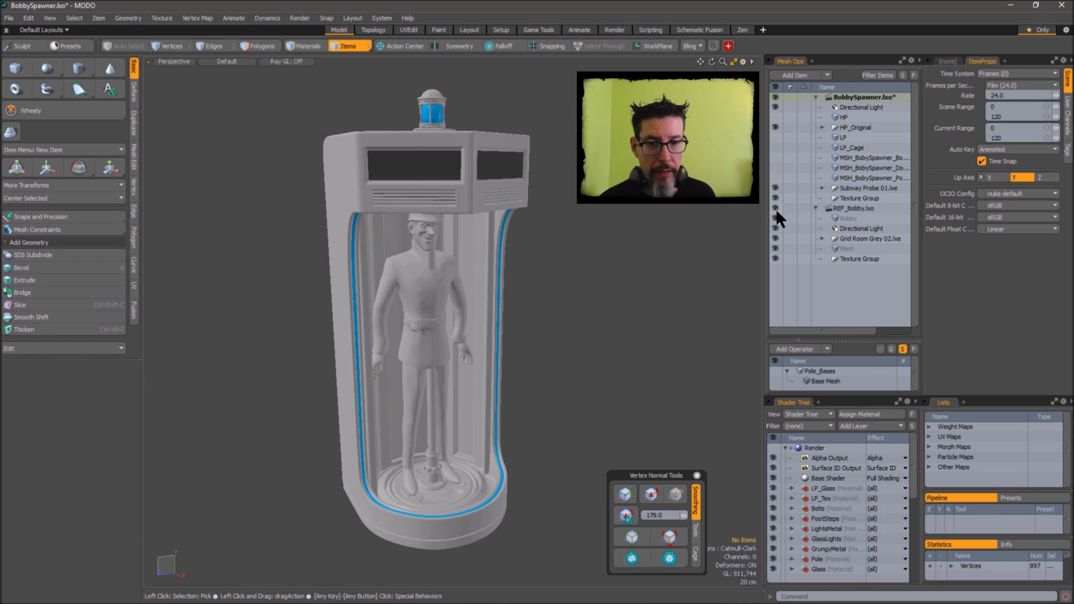
left_click_drag(554, 268, 465, 219, "alt")
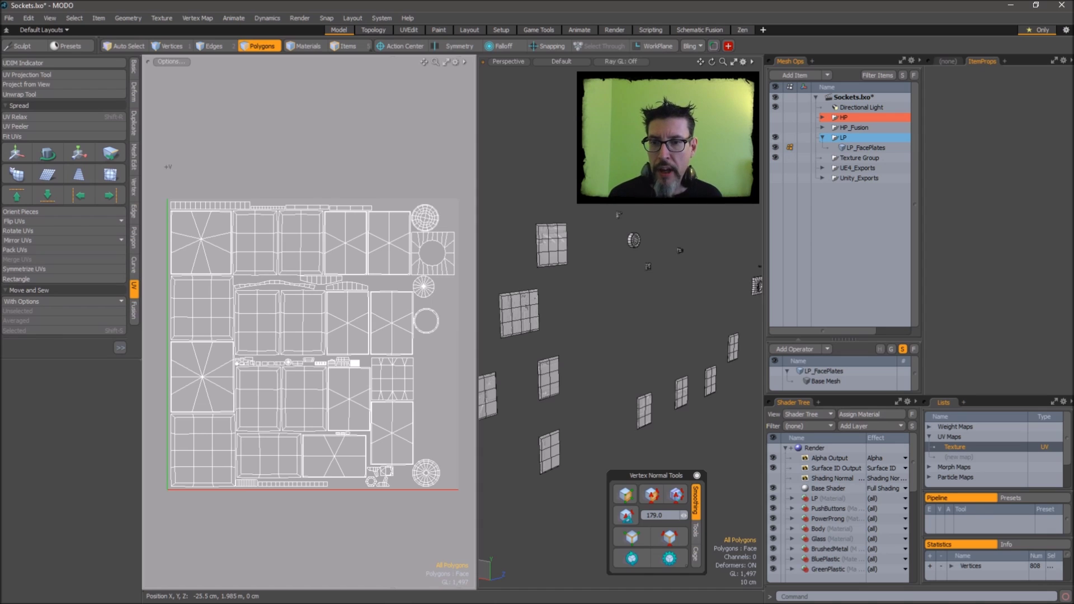
Pack the UVs of LP_FacePlates with Pack, Stretch and Orient enabled, Auto direction and the Normalized pack region
middle_click_drag(392, 304, 392, 301)
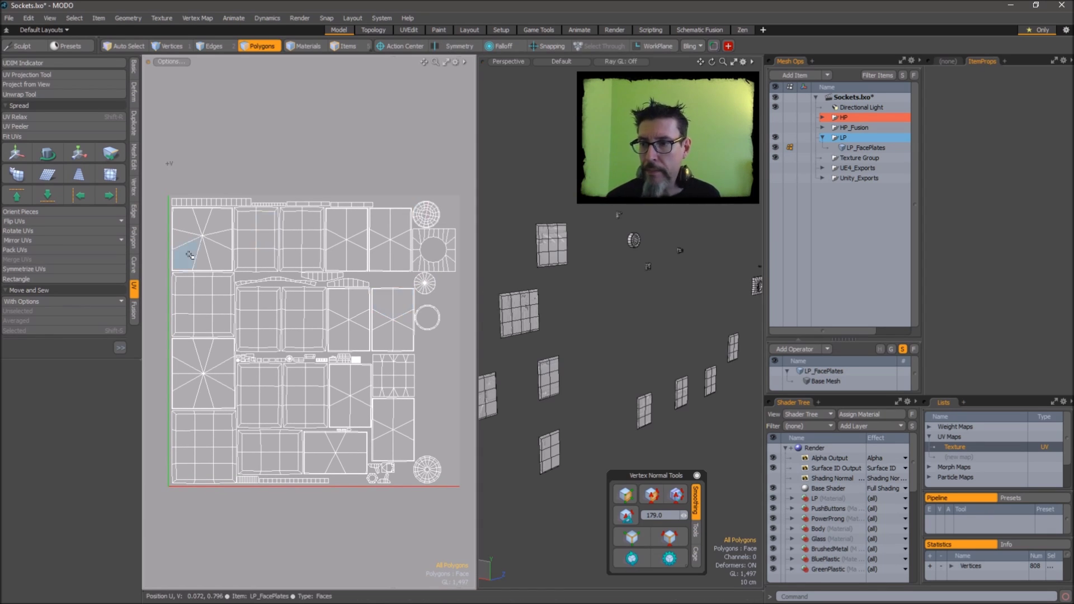
left_click(63, 249)
left_click_drag(172, 146, 322, 119)
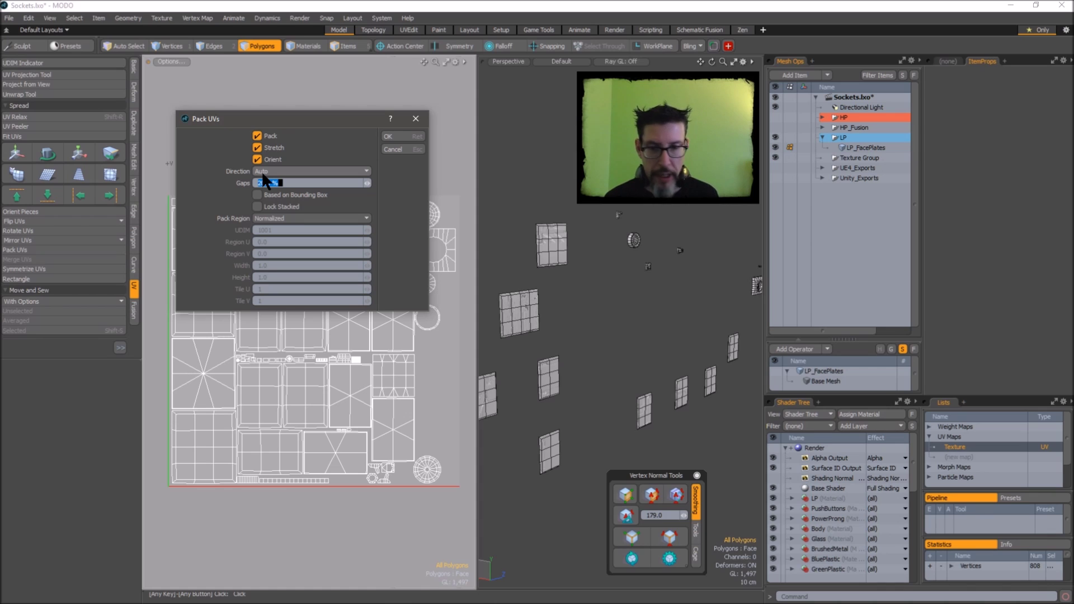
key("Return")
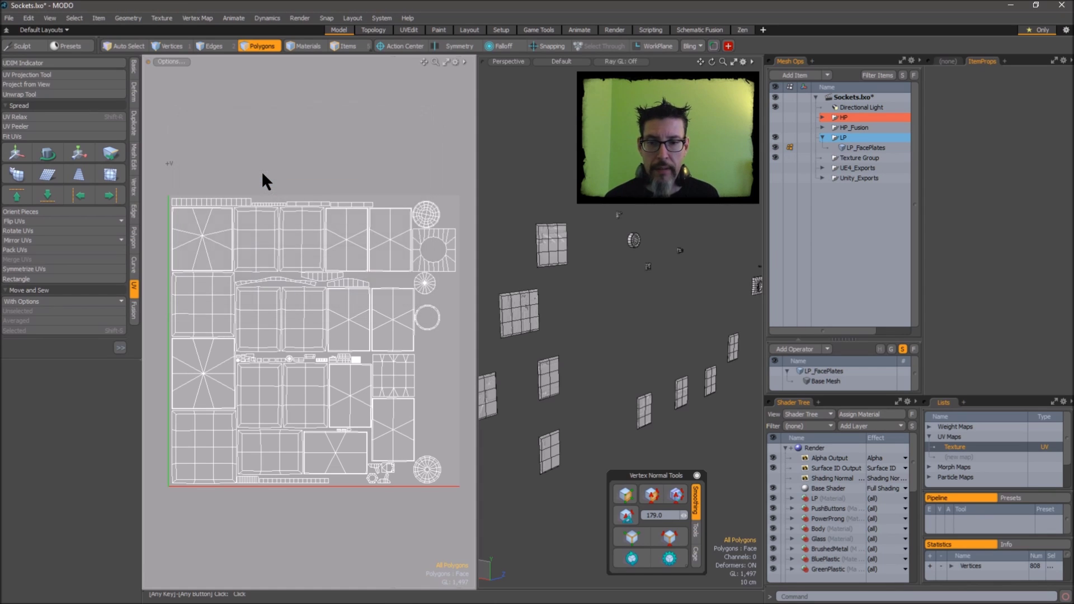
middle_click_drag(387, 298, 389, 300)
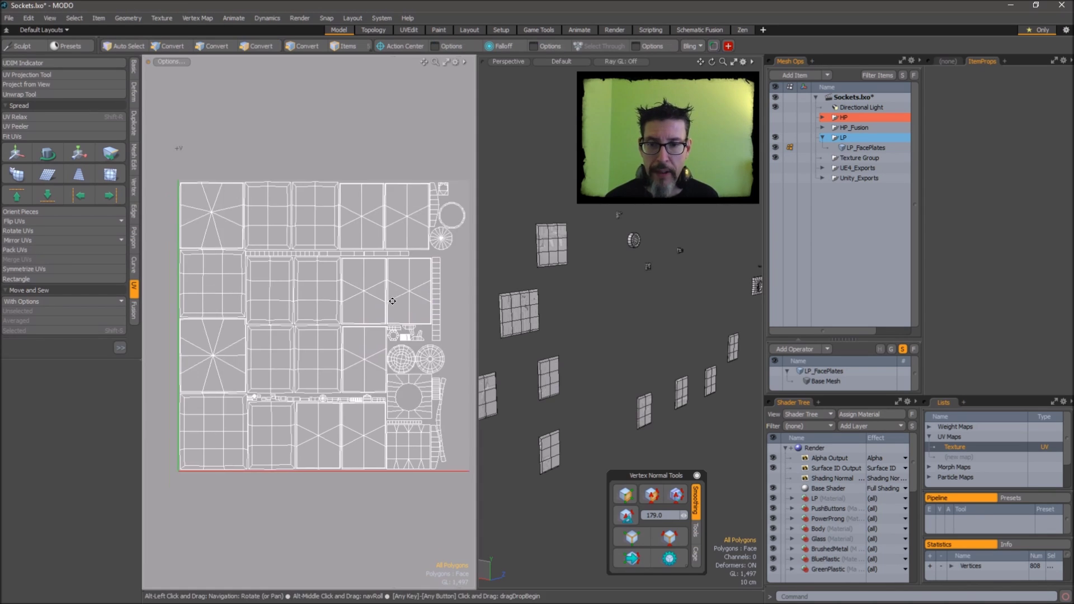
Compare the LP_FacePlates UV layout before and after packing, and examine the packed islands up close
key("ctrl+z")
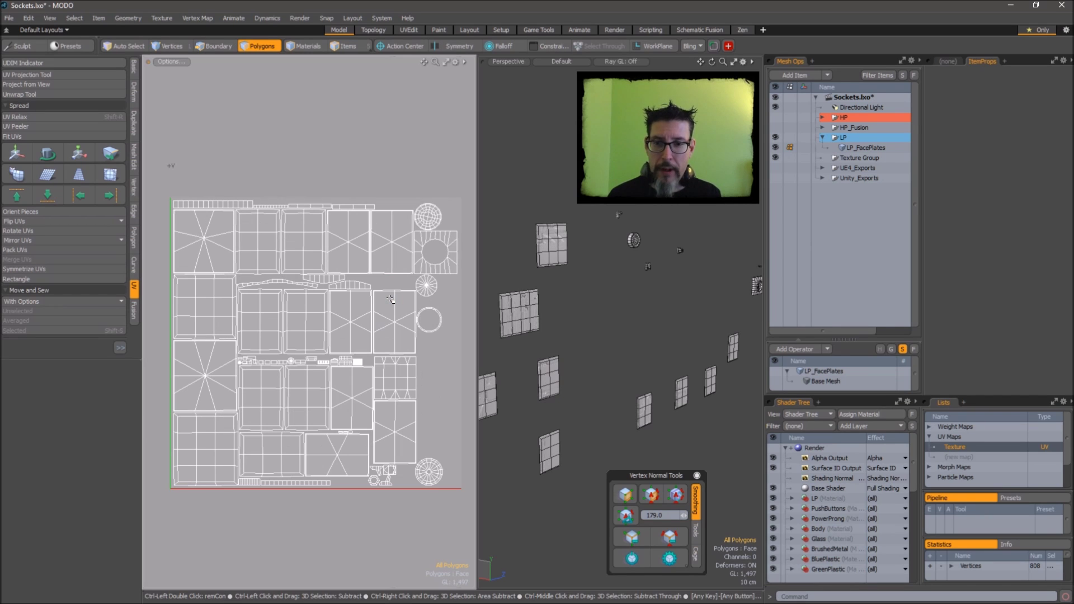
key("ctrl+z")
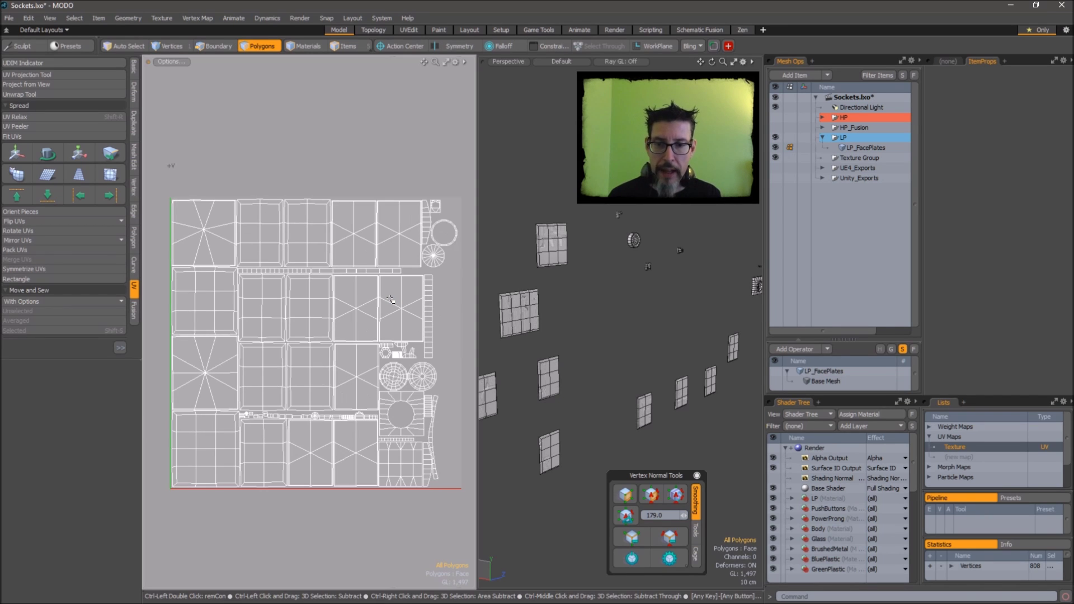
key("ctrl+z")
key("ctrl+z")
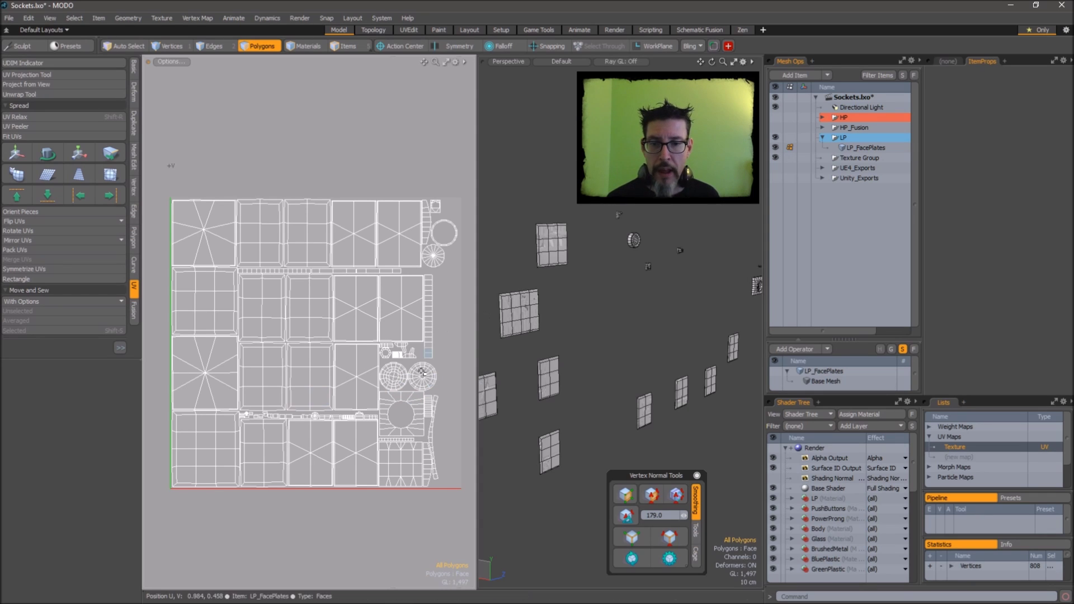
scroll(411, 385, "up", 2)
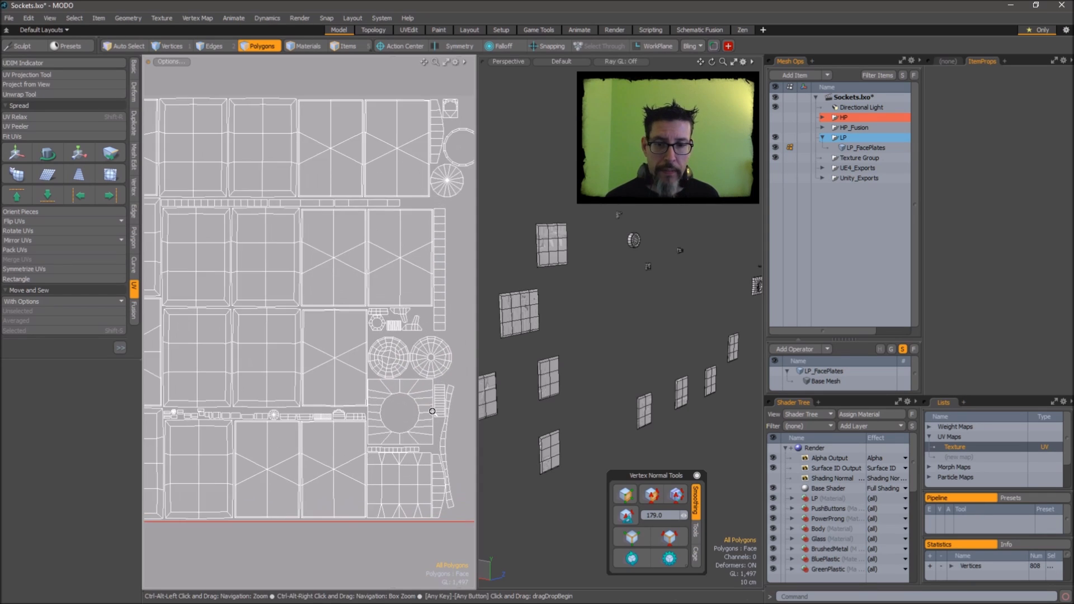
double_click(384, 402)
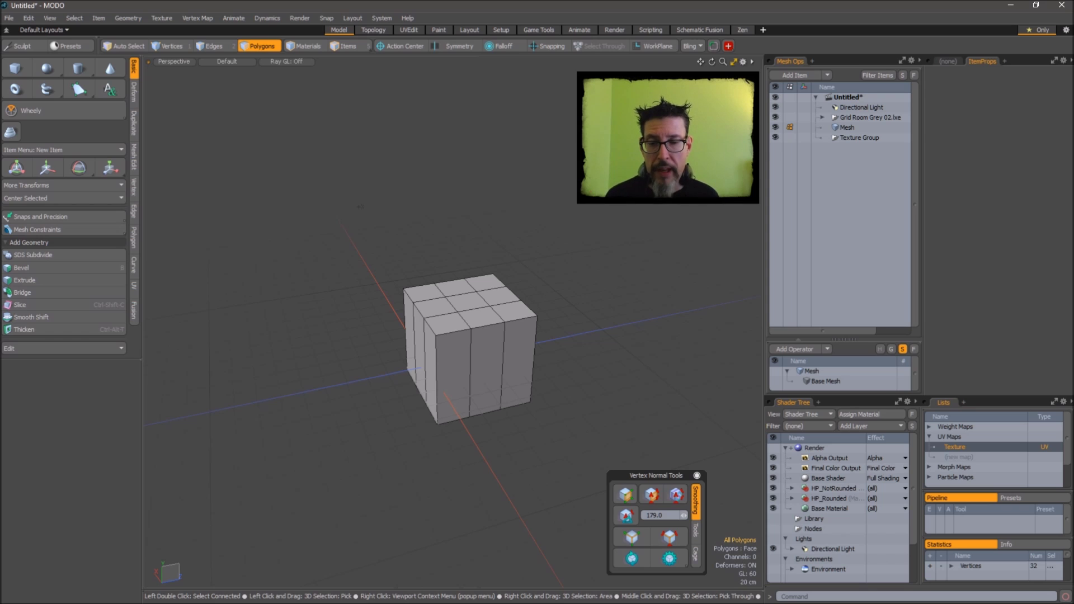
Try moving the cube's polygons freely in the view plane without grabbing an axis handle, and undo the move
left_click_drag(643, 271, 451, 280, "alt")
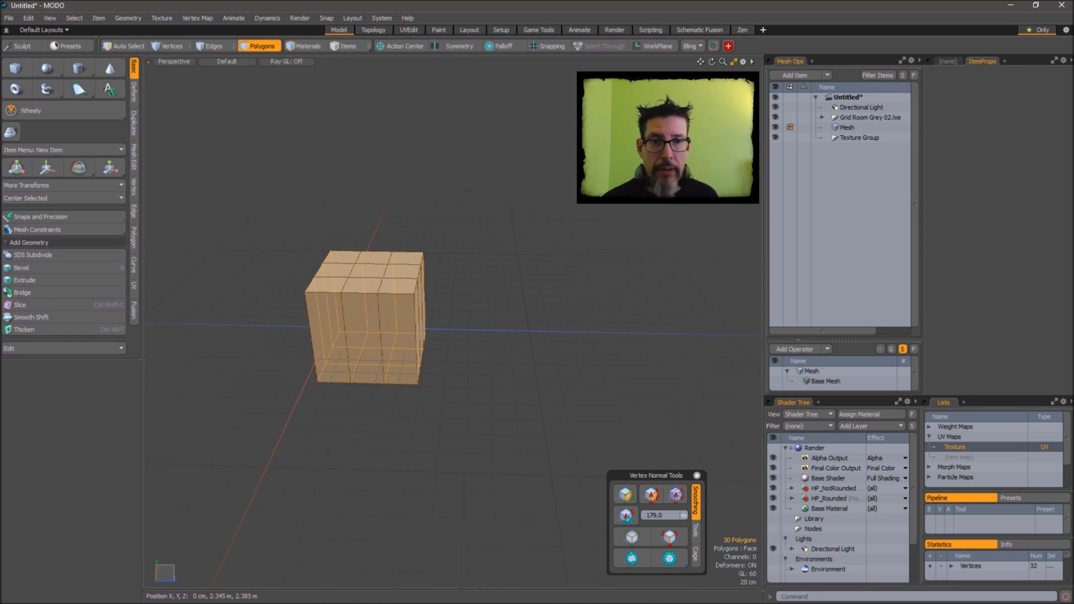
key("y")
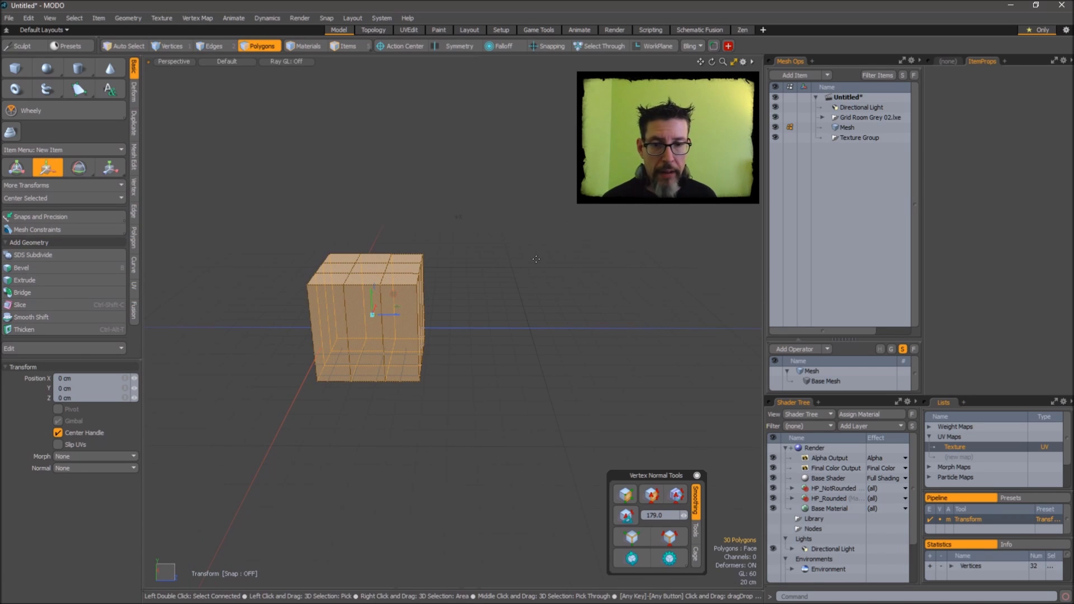
left_click_drag(469, 311, 506, 288)
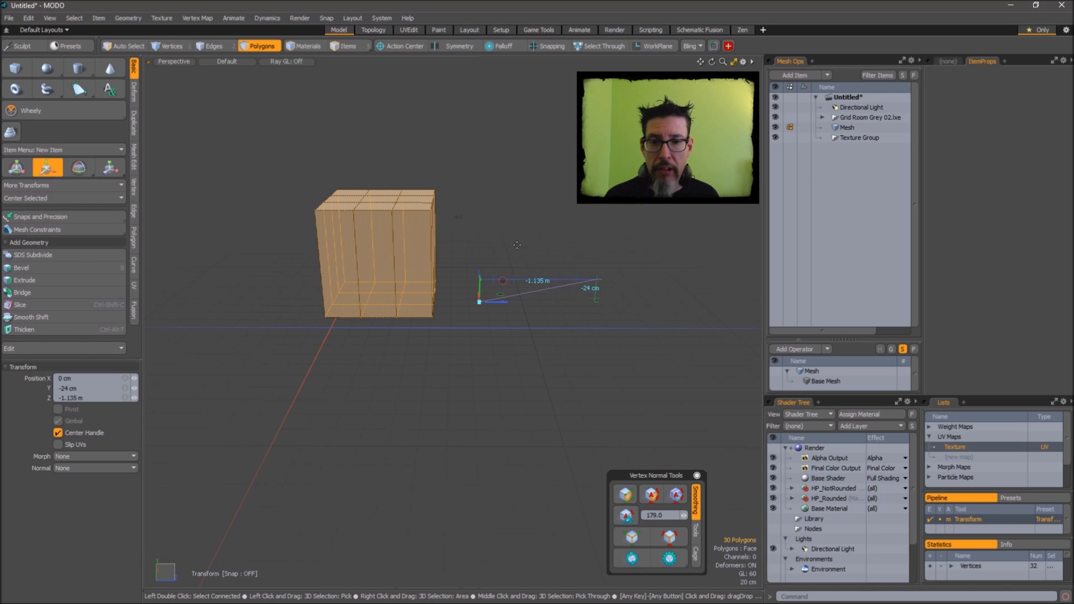
left_click_drag(482, 244, 640, 227)
key("ctrl+z")
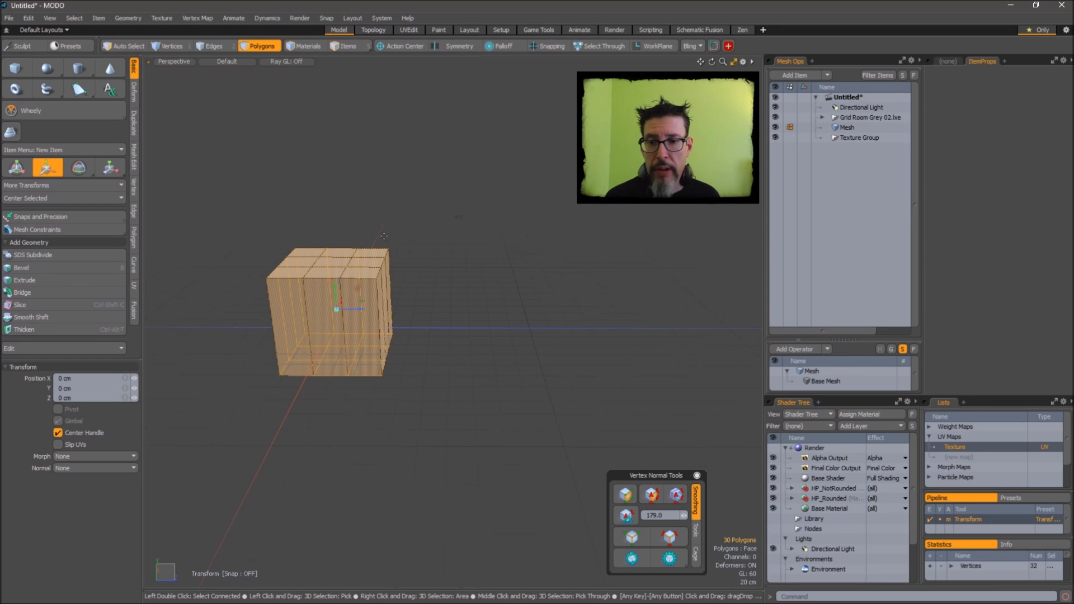
Try moving the cube's polygons along the Z axis, using both the axis handle and a constrained free move
mouse_move(348, 307)
left_mouse_down()
mouse_move(494, 307)
mouse_move(337, 309)
mouse_move(343, 318)
left_mouse_up()
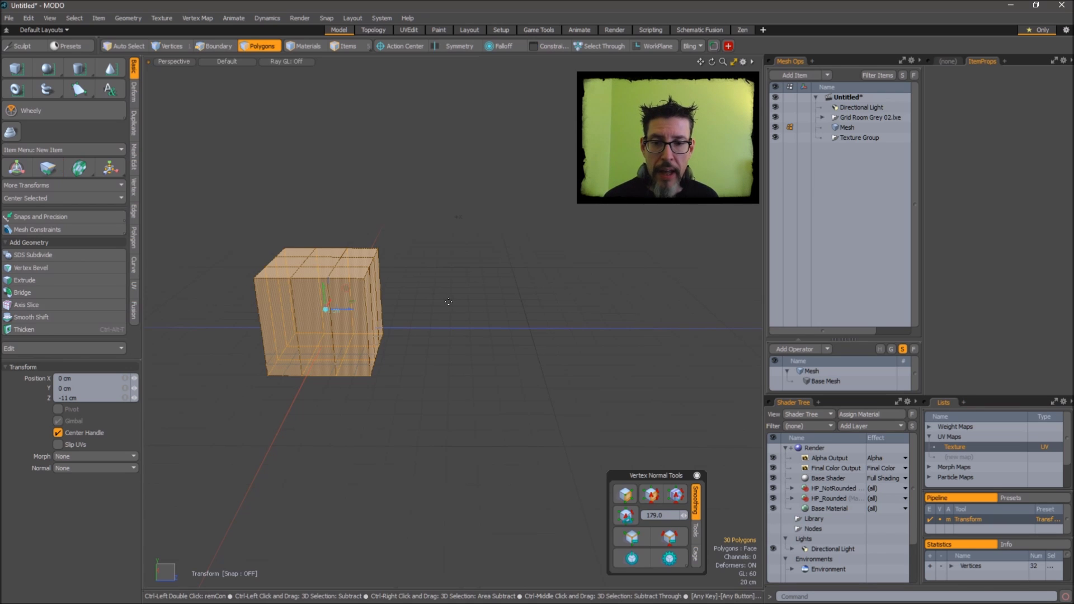
left_click_drag(449, 300, 546, 300, "ctrl")
left_click_drag(469, 301, 500, 316)
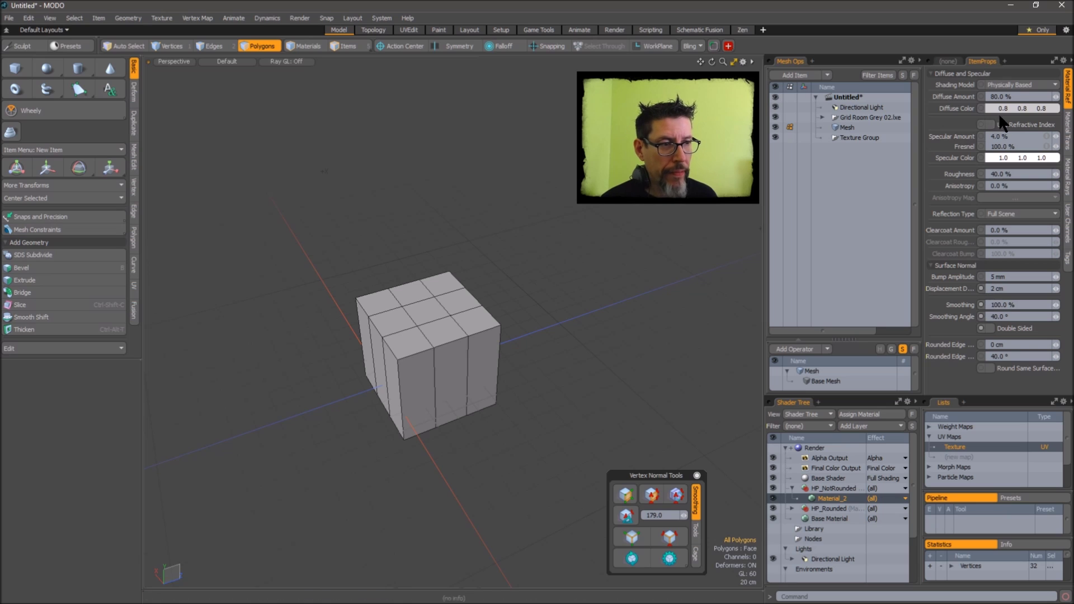
Try diffuse amounts of 20% and 60% on Material_2
left_click(1019, 95)
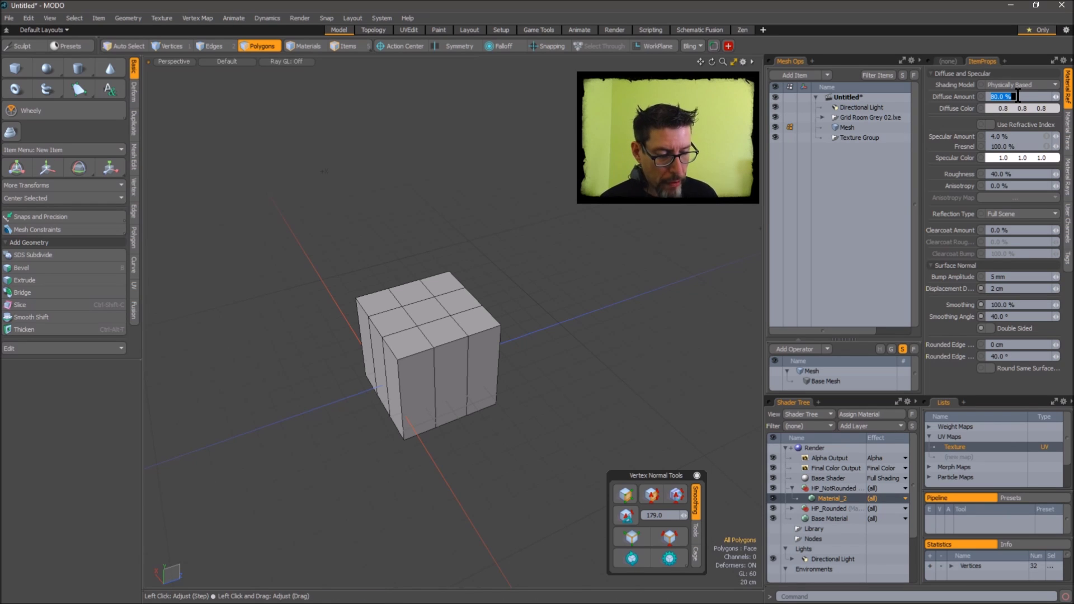
type("20")
key("Return")
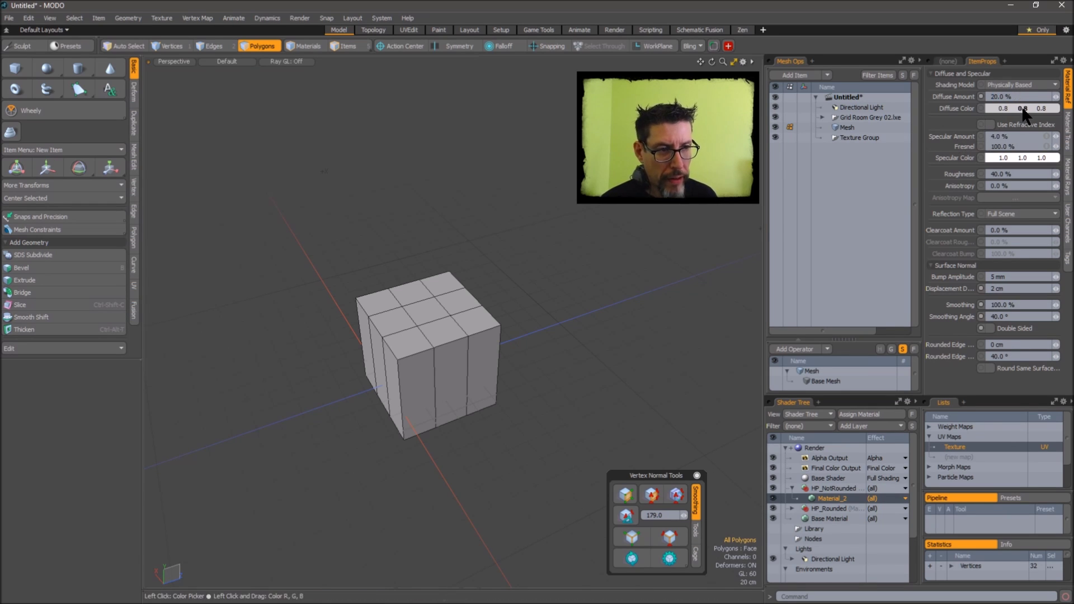
left_click(1021, 95)
type("60")
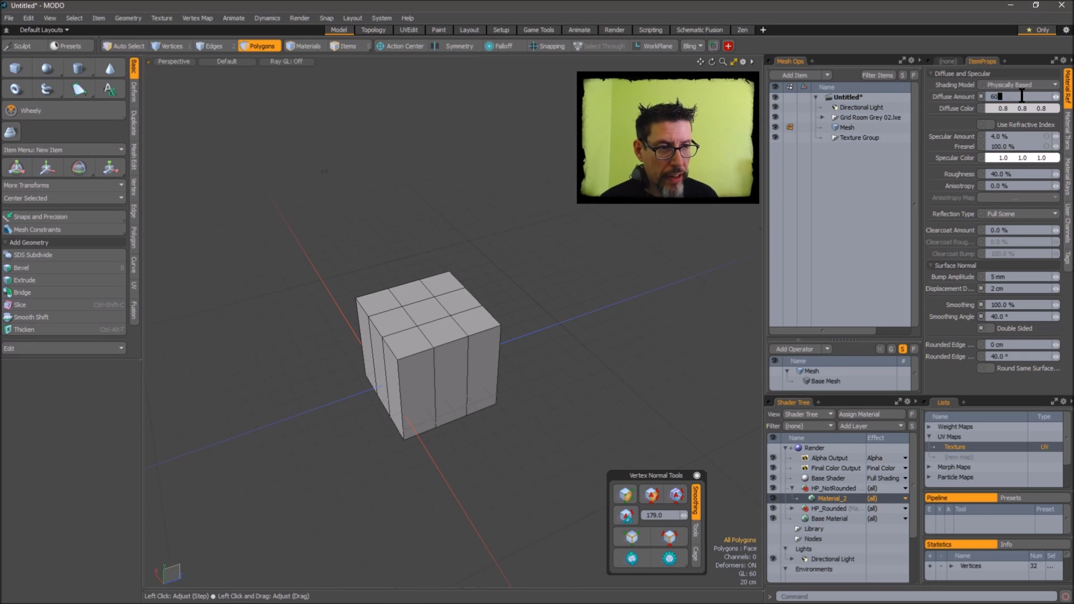
key("Return")
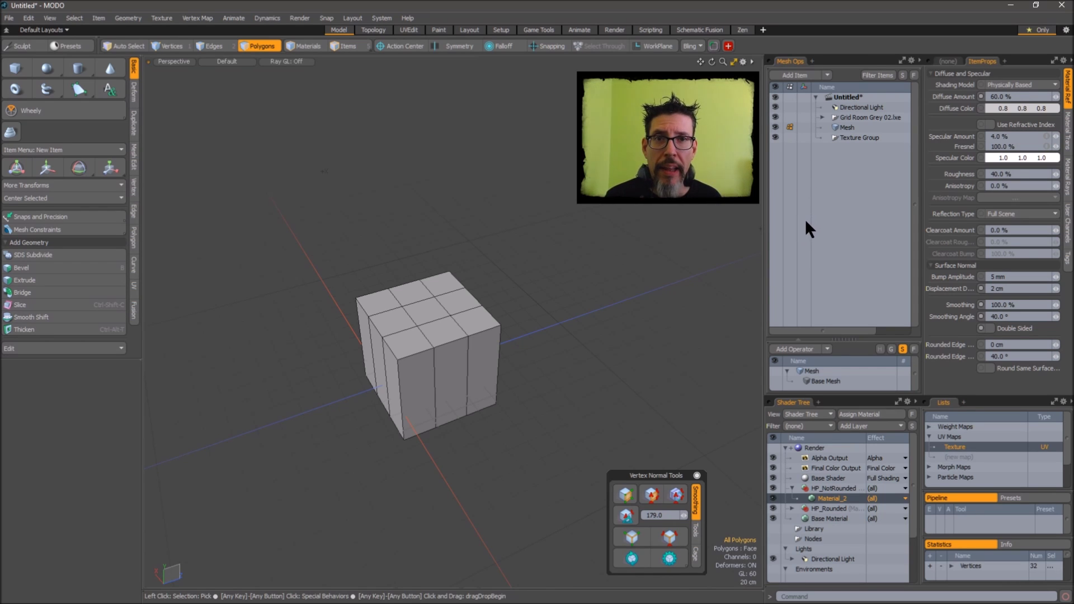
Remove the edits from Material_2's diffuse amount channel
right_click(979, 96)
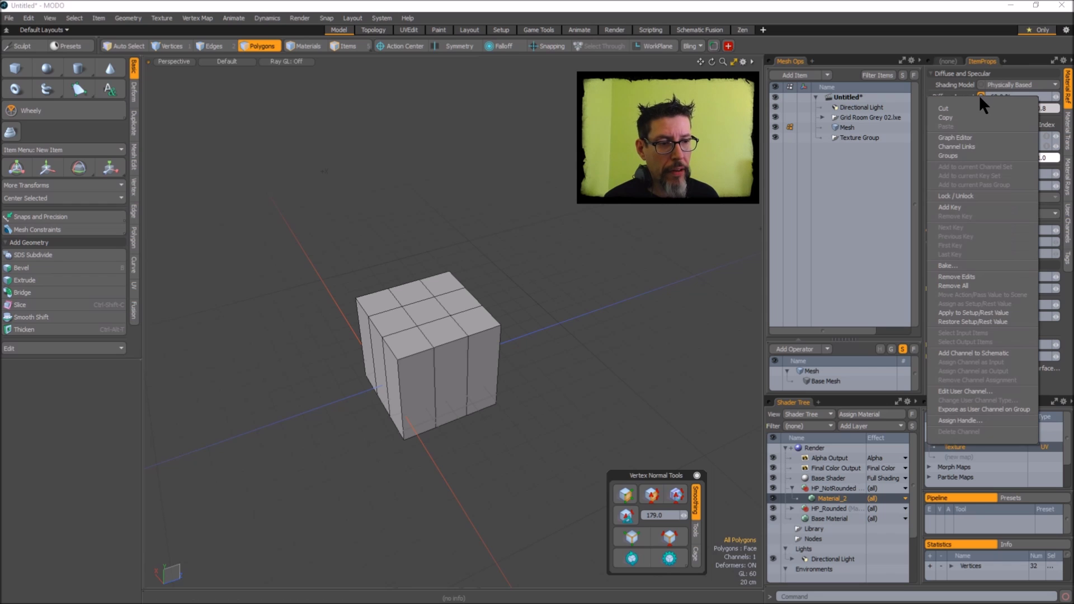
left_click(955, 282)
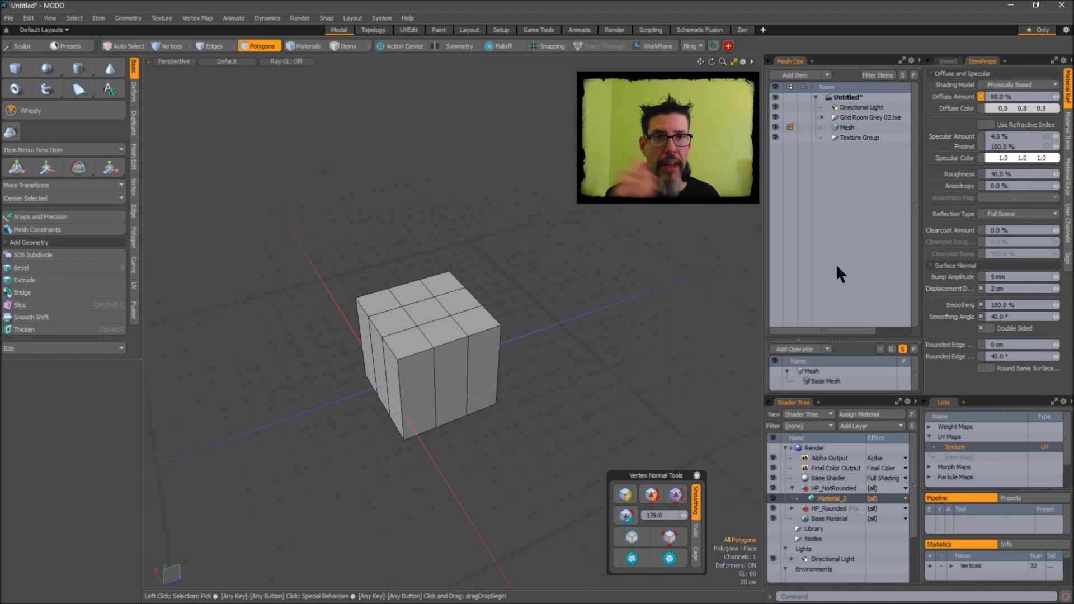